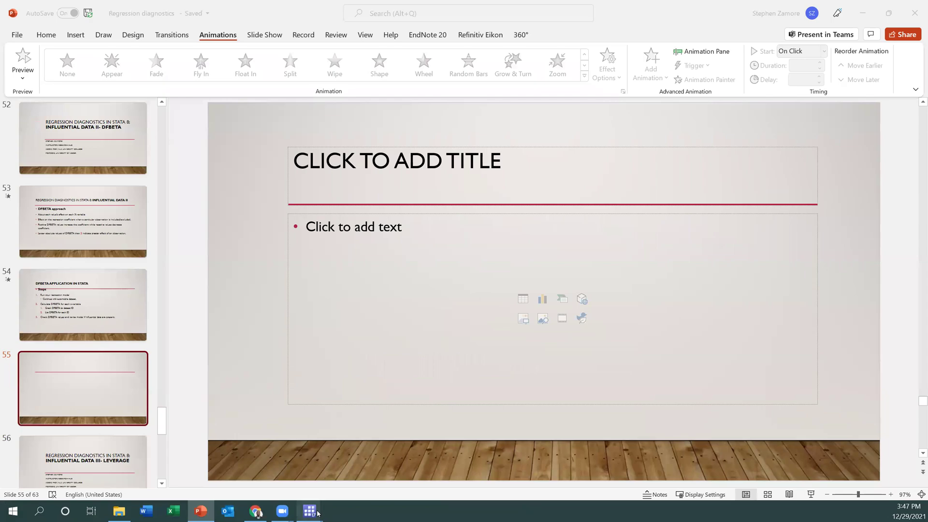
# In the Do-file Editor, scroll to the DFBETA section and select the sysuse auto and regress lines.
pyautogui.moveTo(309, 511)
pyautogui.click(330, 461)
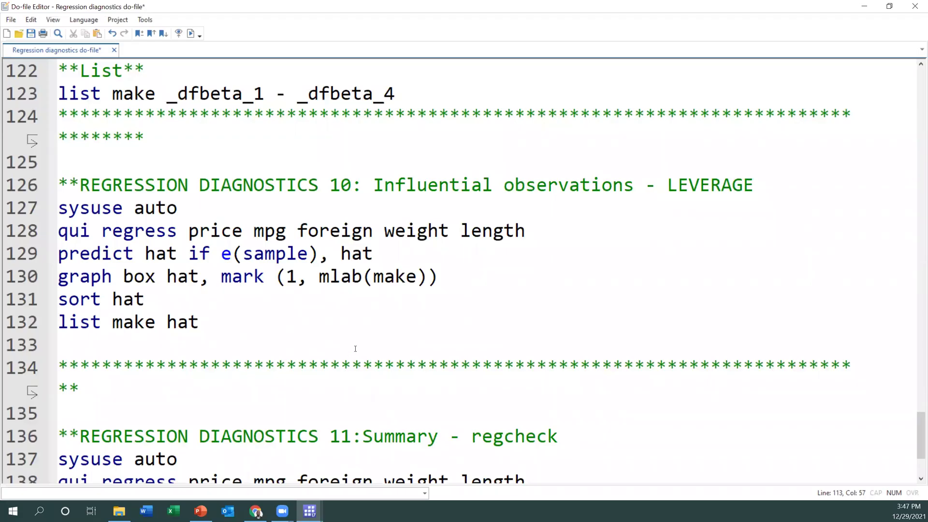
pyautogui.moveTo(377, 186); pyautogui.dragTo(644, 192)
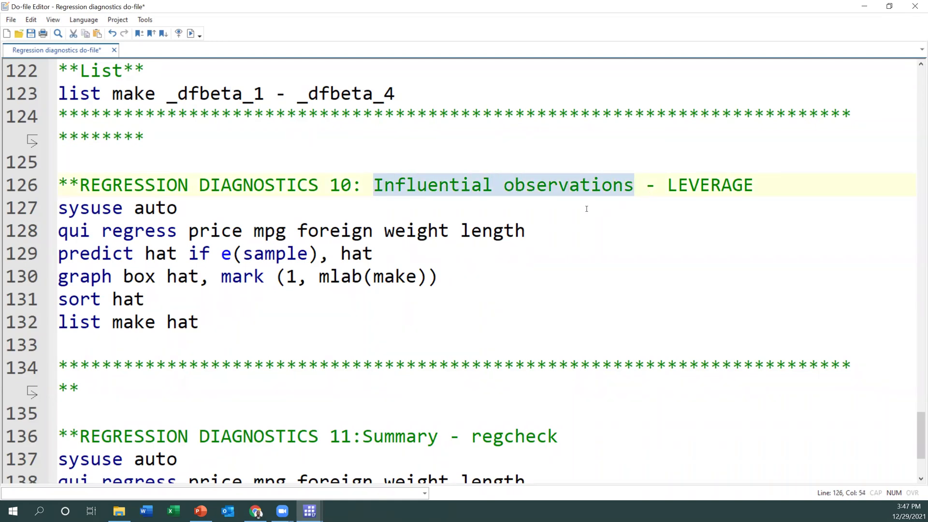
pyautogui.scroll(1, 494, 180)
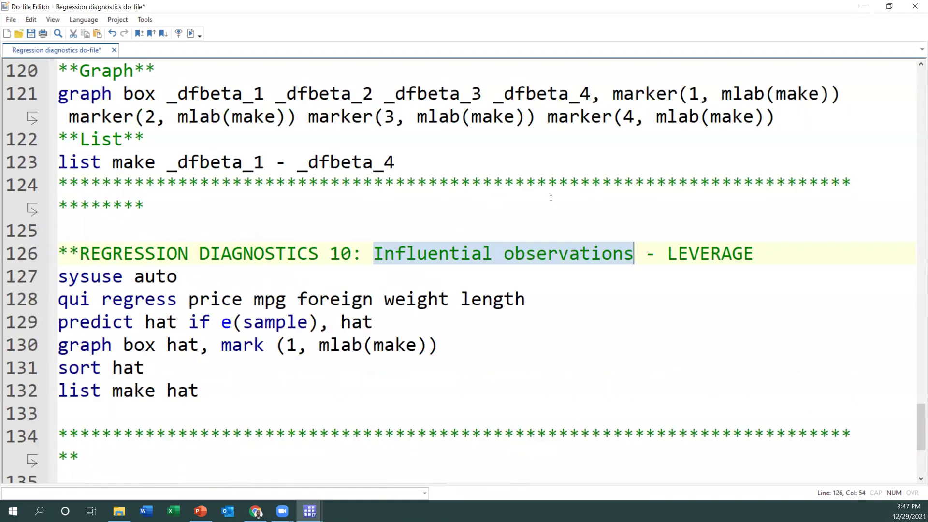
pyautogui.scroll(4, 645, 202)
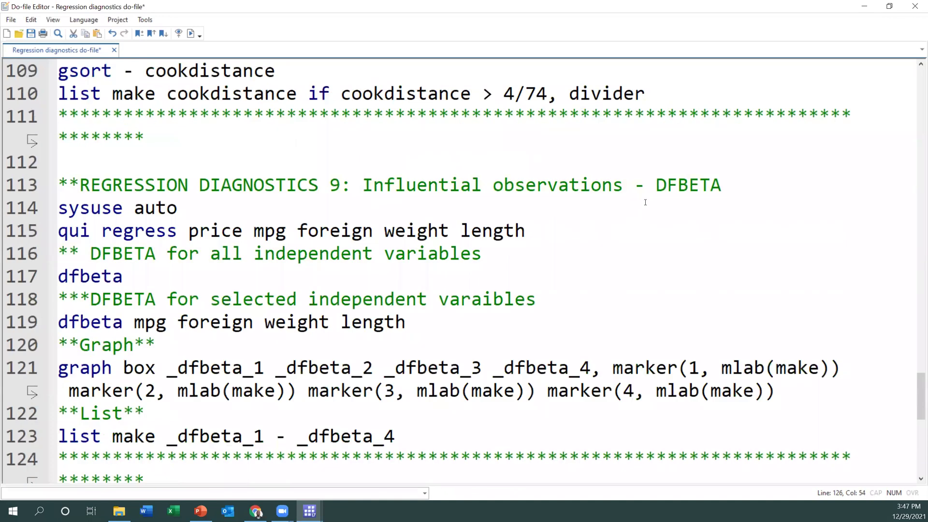
pyautogui.click(611, 213)
pyautogui.moveTo(58, 208); pyautogui.dragTo(563, 233)
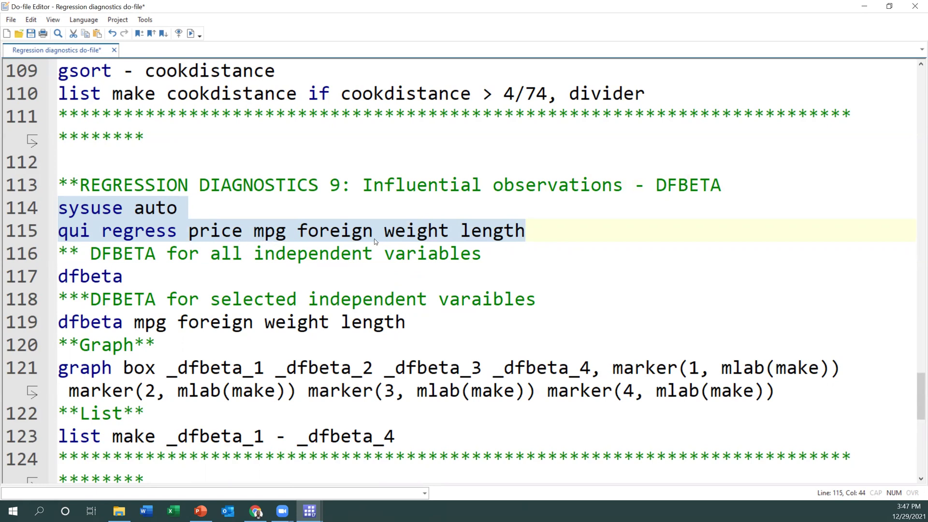
# Run dfbeta from line 117 to create _dfbeta_1 to _dfbeta_4, then view the main window.
pyautogui.click(373, 285)
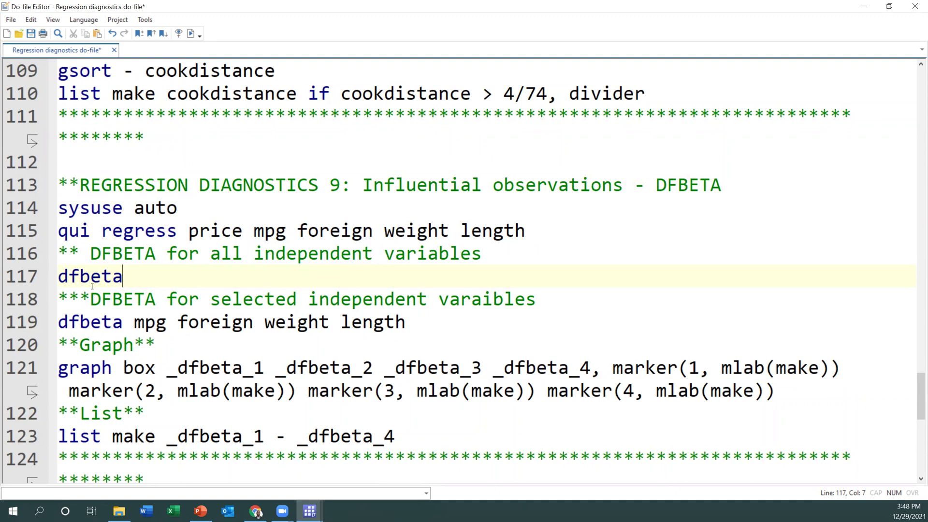
pyautogui.moveTo(145, 276); pyautogui.dragTo(44, 271)
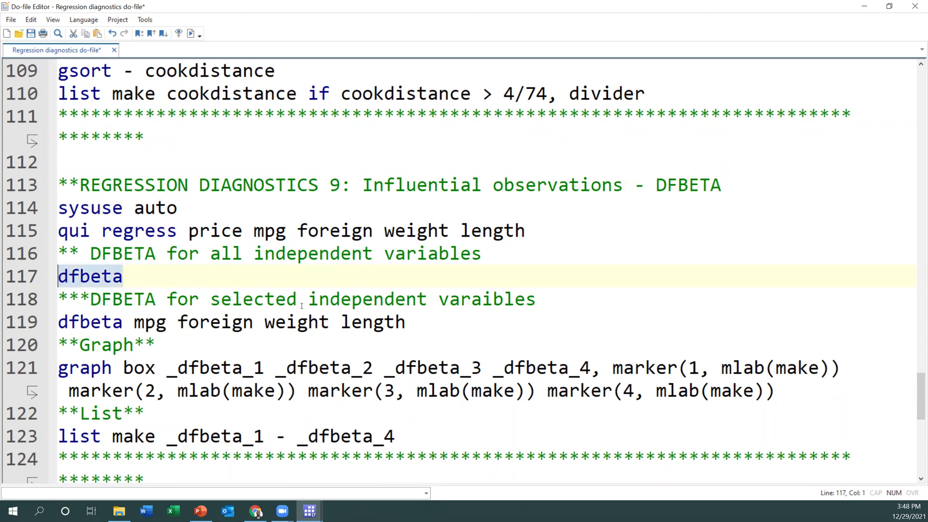
pyautogui.moveTo(421, 321); pyautogui.dragTo(69, 326)
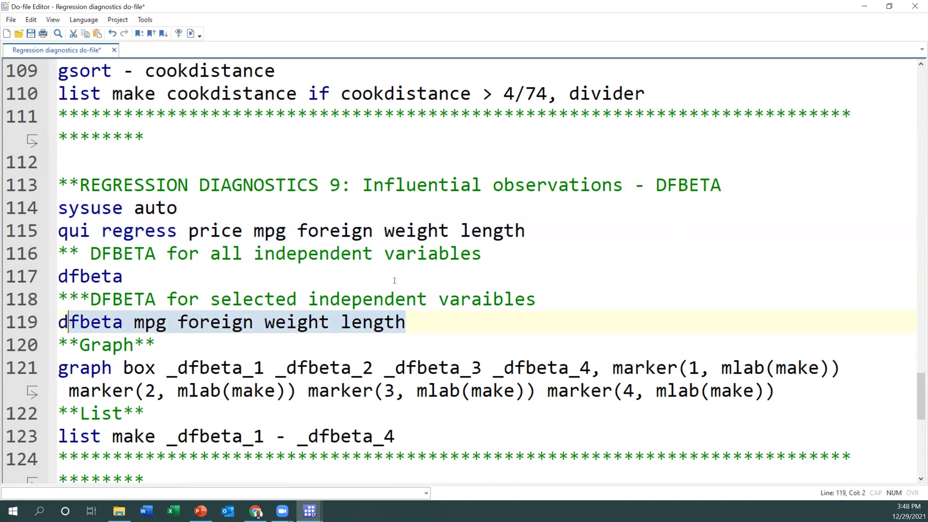
pyautogui.click(412, 346)
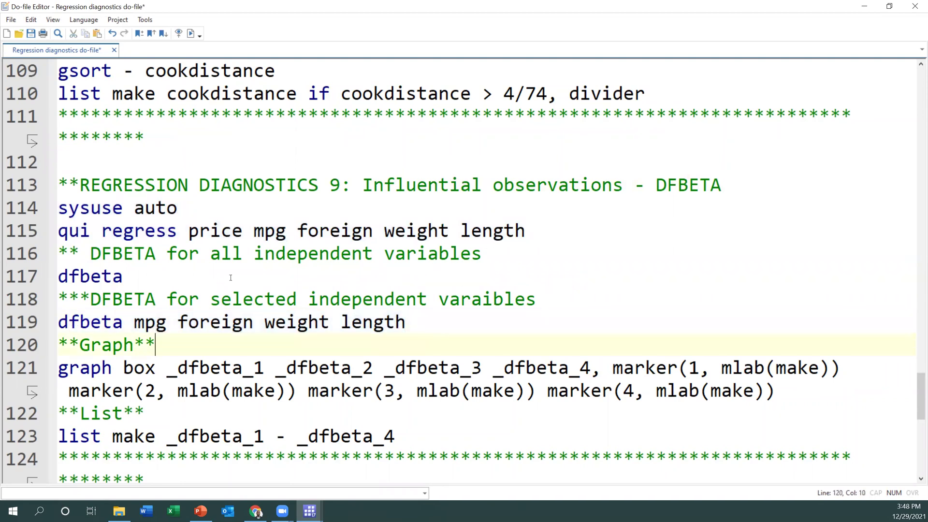
pyautogui.moveTo(137, 277); pyautogui.dragTo(52, 277)
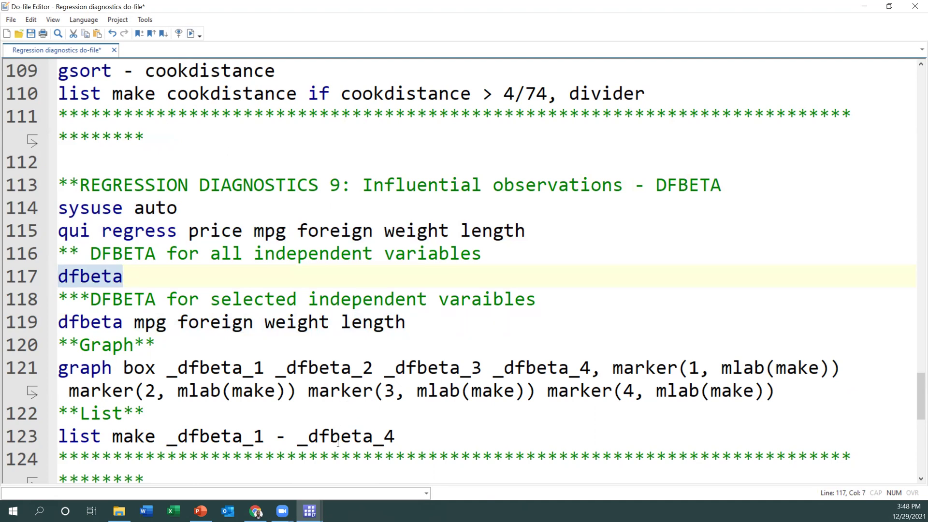
pyautogui.click(310, 510)
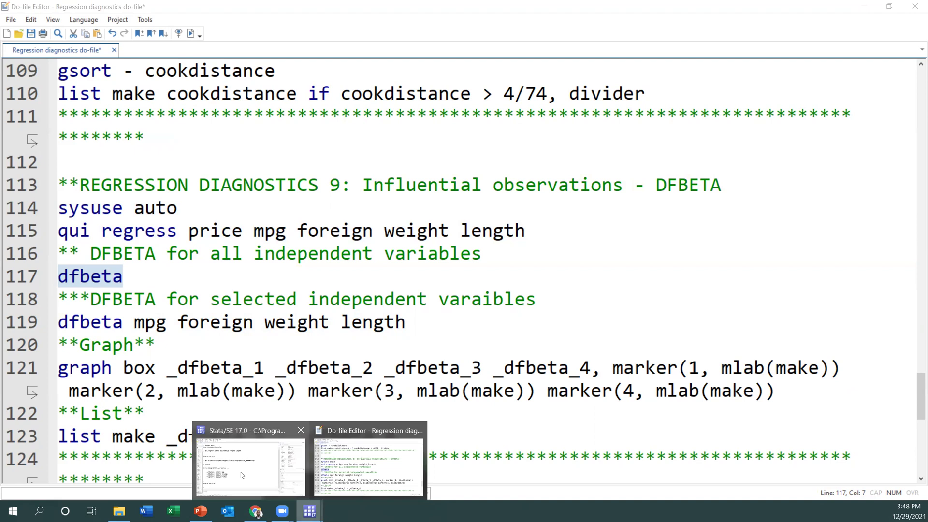
pyautogui.click(242, 475)
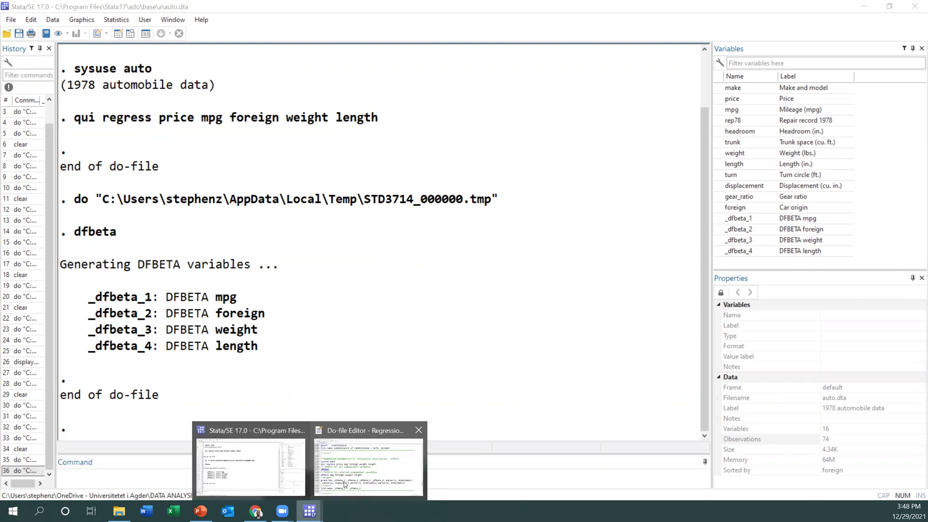
# Run the line 121 graph box command to plot the four DFBETA variables with make labels.
pyautogui.click(358, 478)
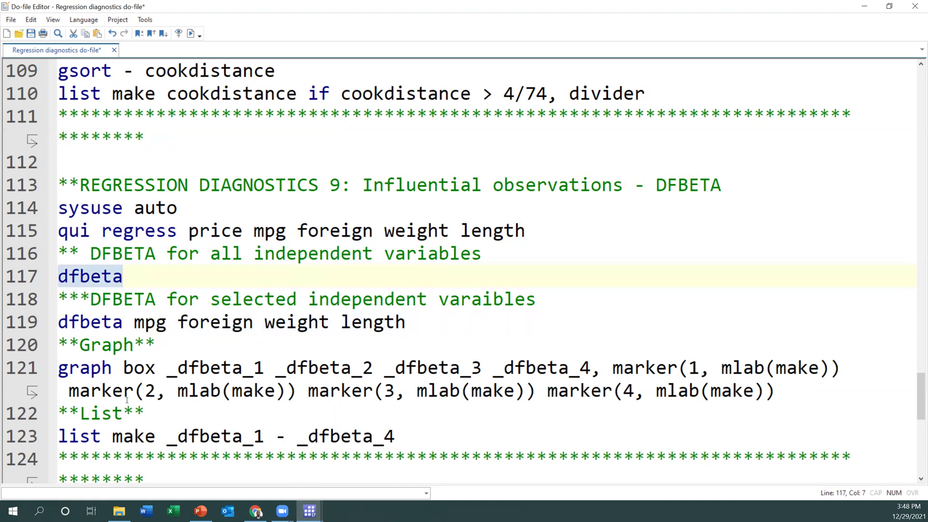
pyautogui.moveTo(58, 368); pyautogui.dragTo(797, 392)
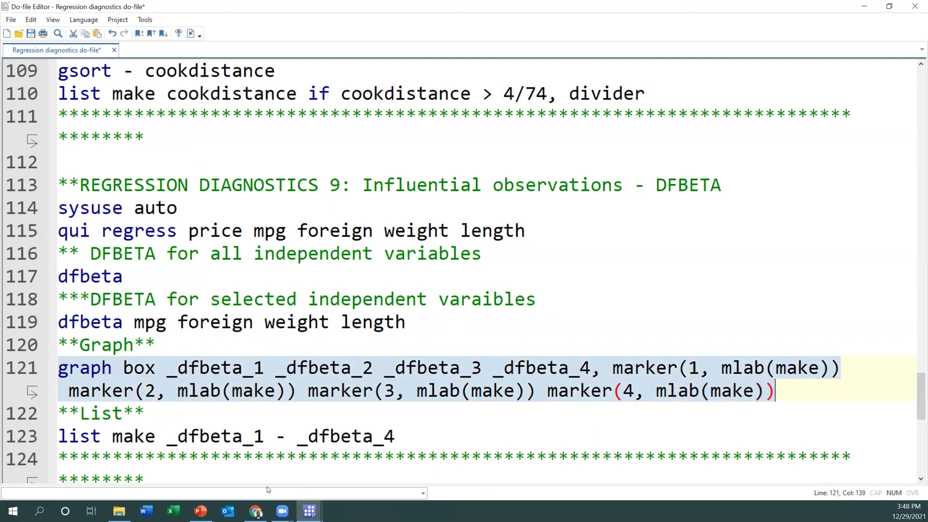
pyautogui.hotkey('ctrl', 'd')
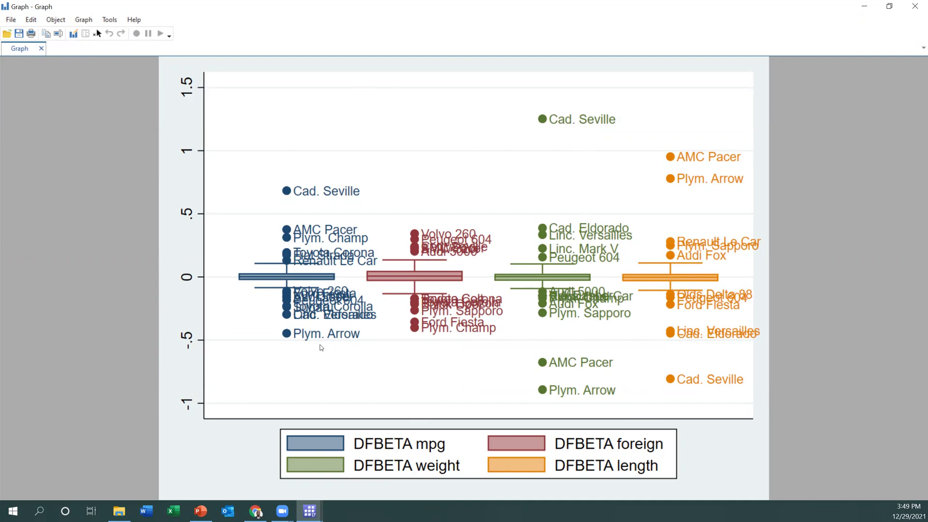
pyautogui.click(309, 512)
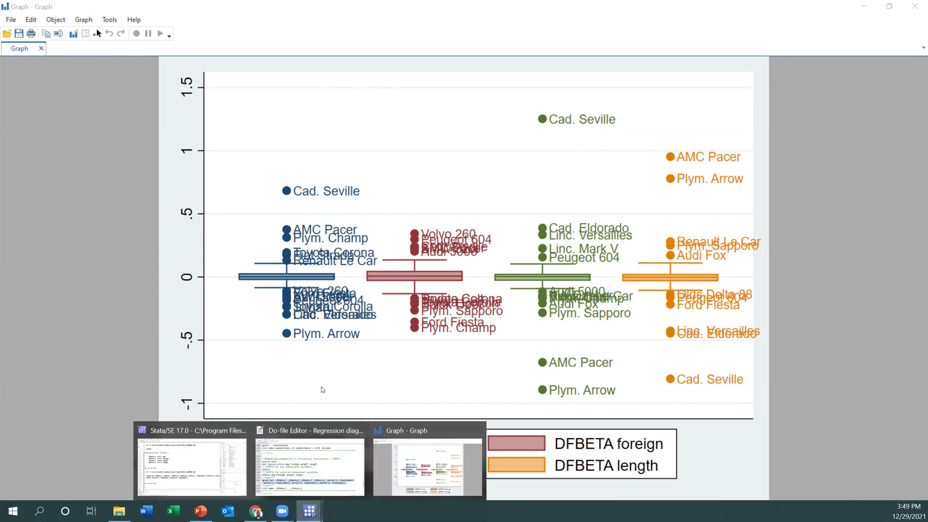
# Execute 'list make _dfbeta_1 - _dfbeta_4' from line 123 and view the listing in Results.
pyautogui.click(293, 452)
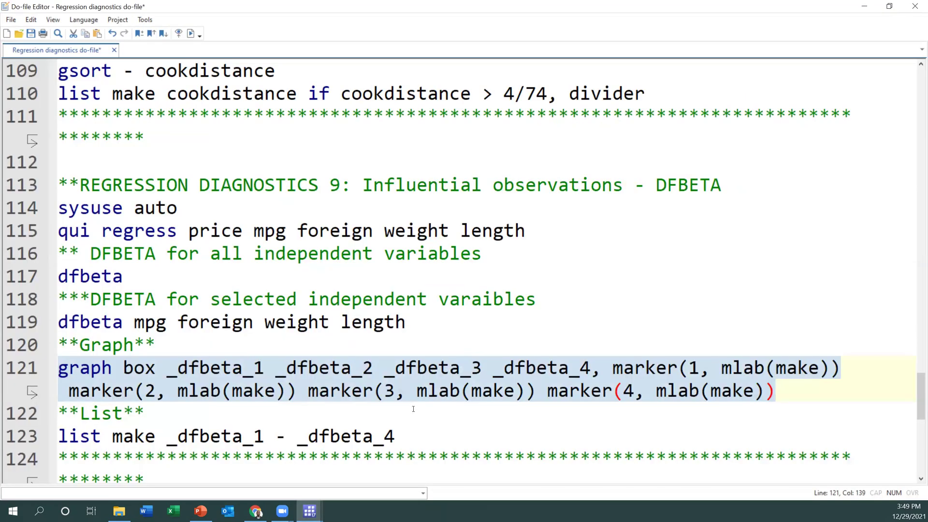
pyautogui.scroll(-1, 412, 408)
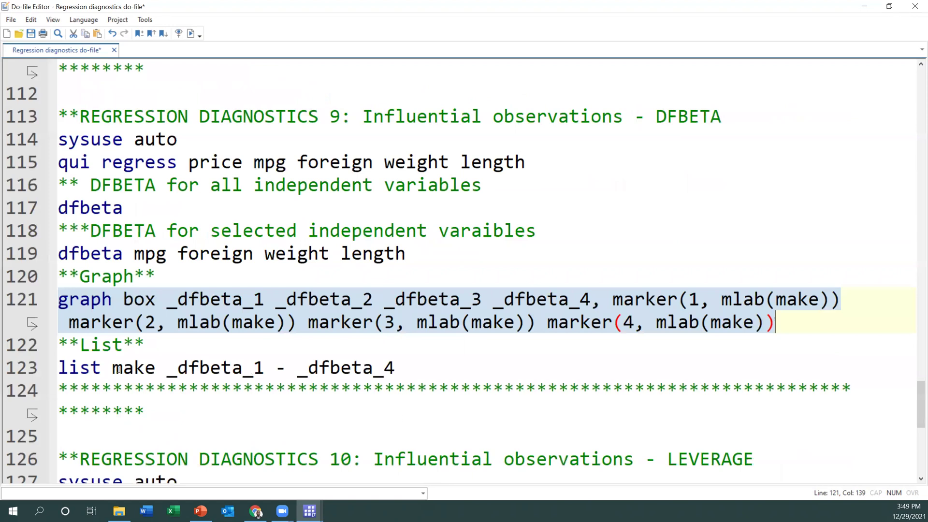
pyautogui.moveTo(58, 367); pyautogui.dragTo(395, 369)
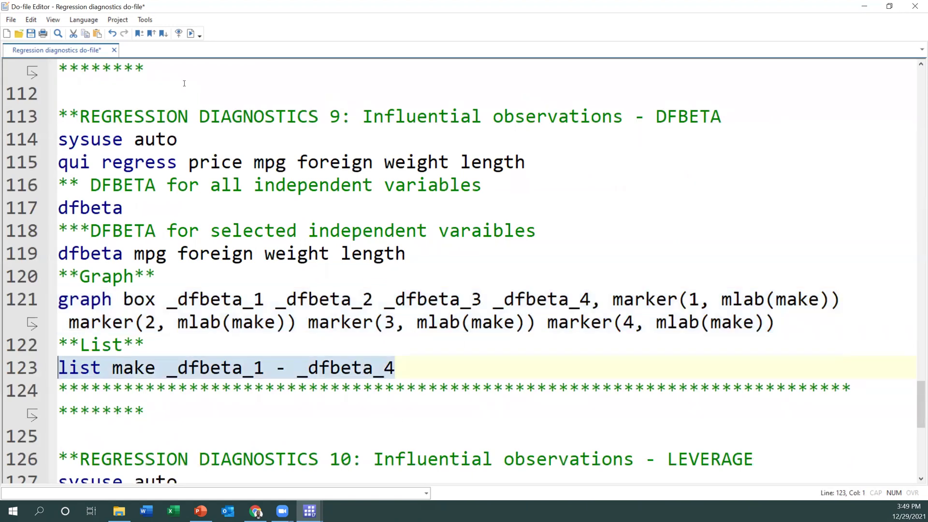
pyautogui.click(189, 37)
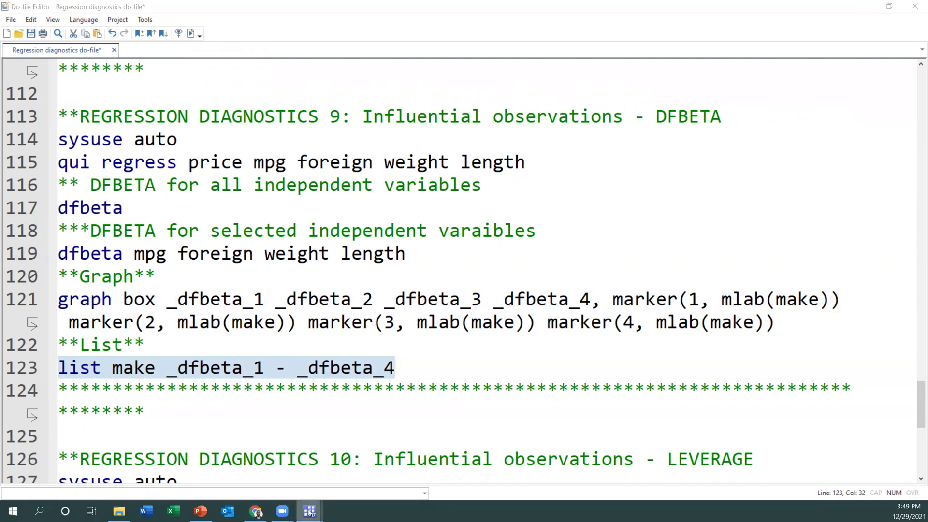
pyautogui.moveTo(310, 511)
pyautogui.click(208, 472)
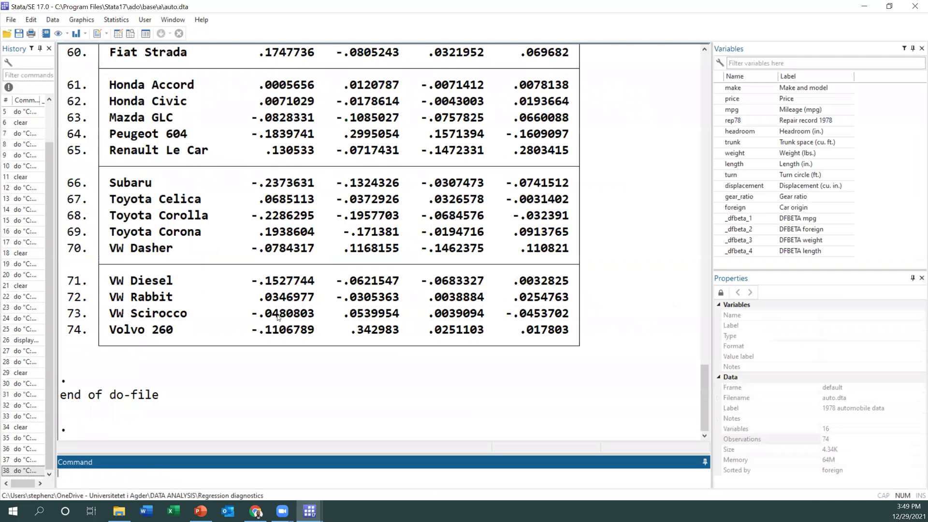
pyautogui.hotkey('ctrl', 'd')
pyautogui.scroll(5, 286, 213)
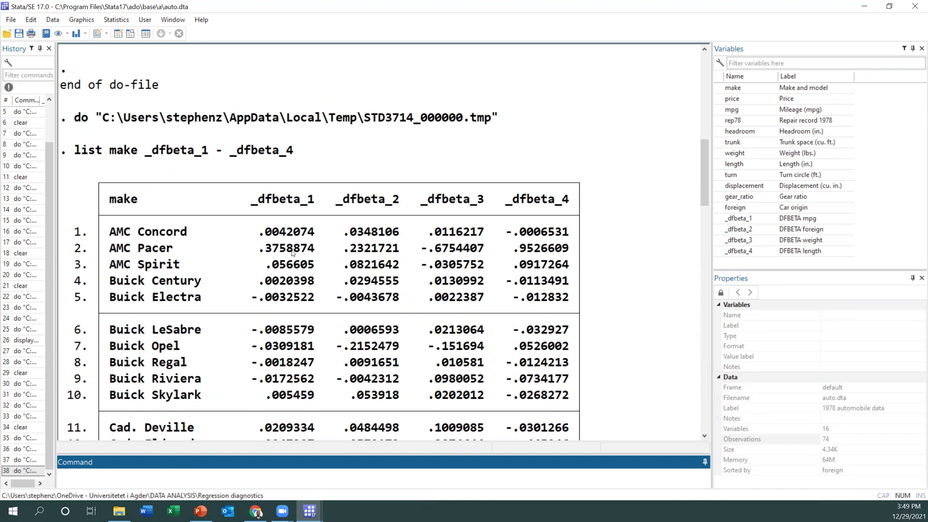
pyautogui.scroll(-3, 301, 309)
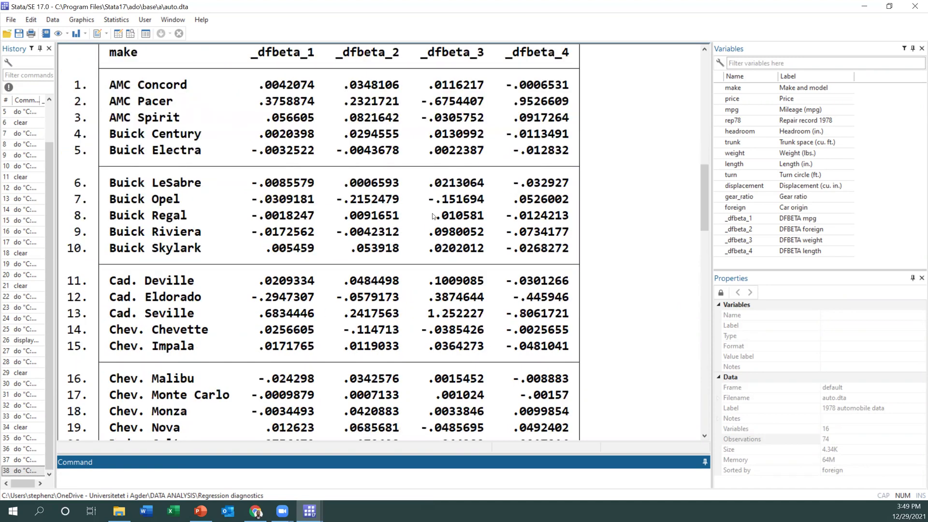
pyautogui.scroll(-2, 434, 216)
pyautogui.moveTo(111, 215); pyautogui.dragTo(436, 218)
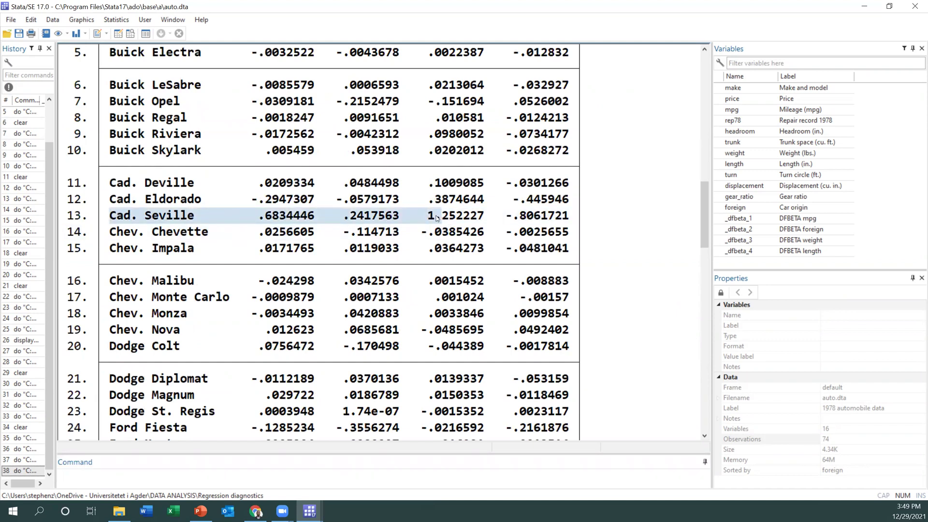
pyautogui.click(453, 222)
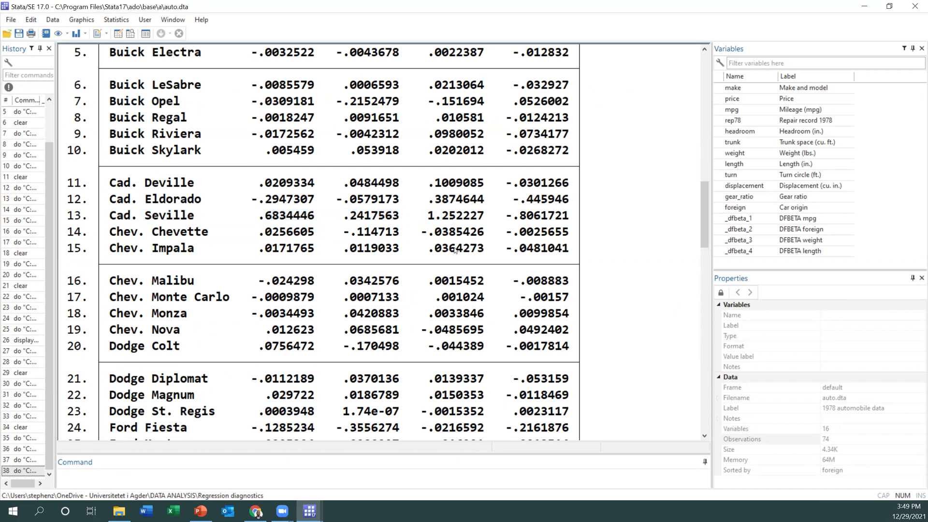
pyautogui.scroll(-1, 473, 357)
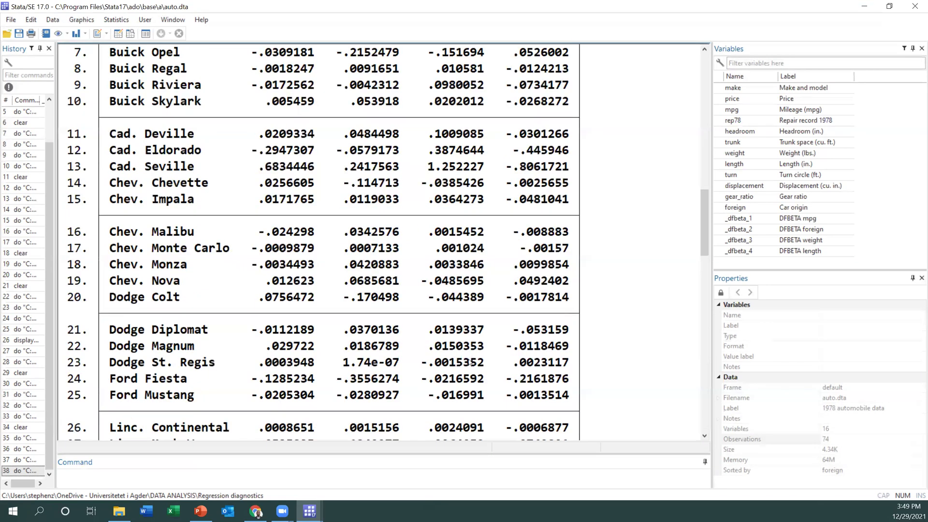
pyautogui.scroll(-8, 471, 363)
pyautogui.scroll(-4, 471, 368)
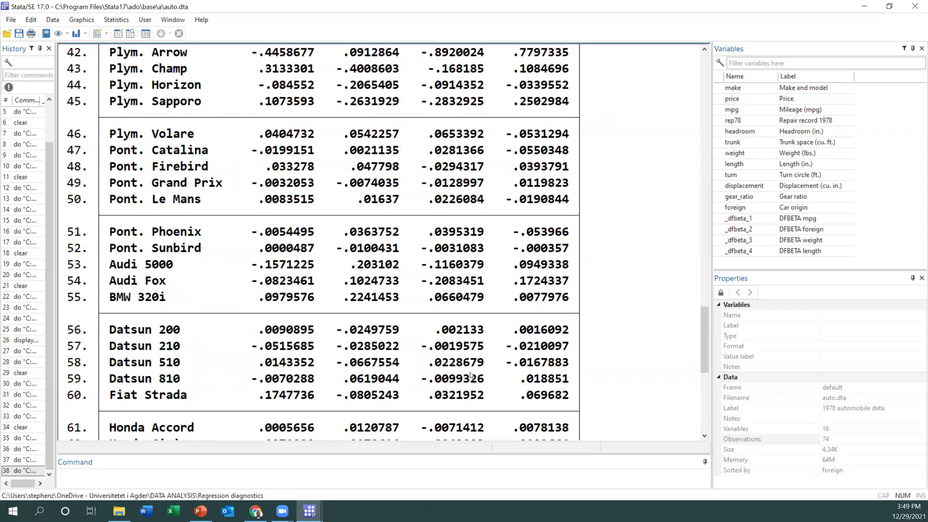
pyautogui.scroll(-3, 476, 379)
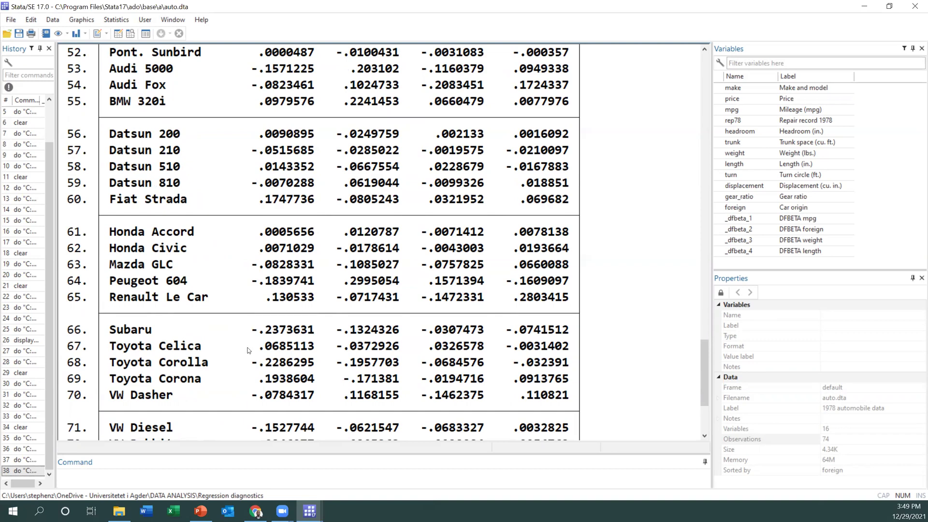
pyautogui.scroll(-3, 249, 351)
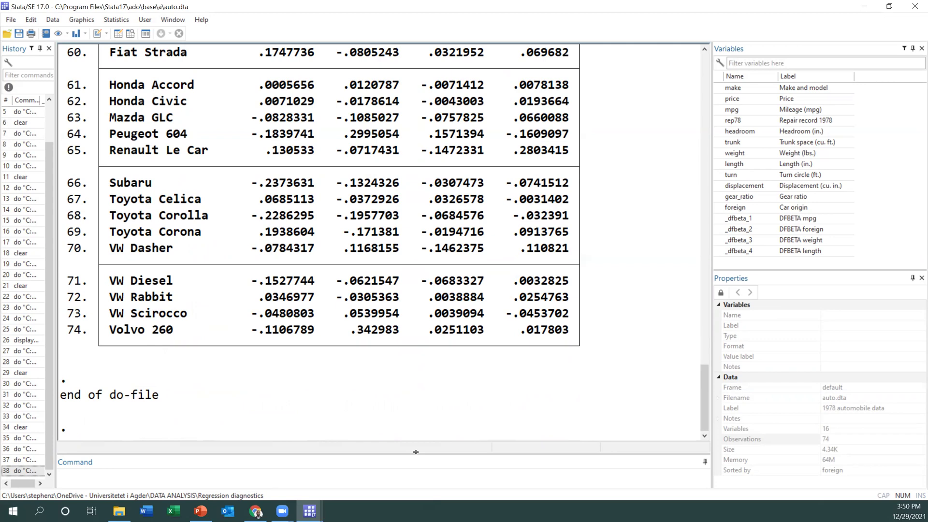
pyautogui.moveTo(309, 512)
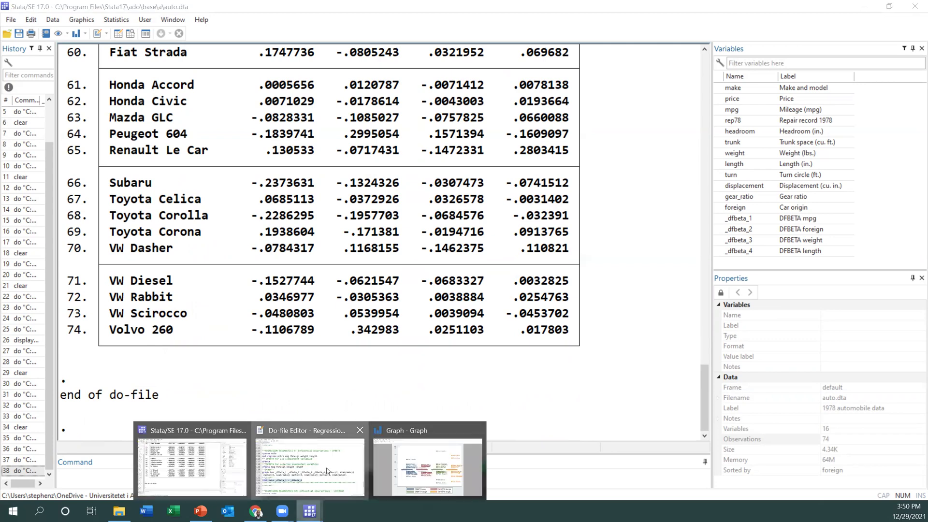
# Return to the Regression diagnostics do-file and execute the current selection with Ctrl+D.
pyautogui.click(388, 400)
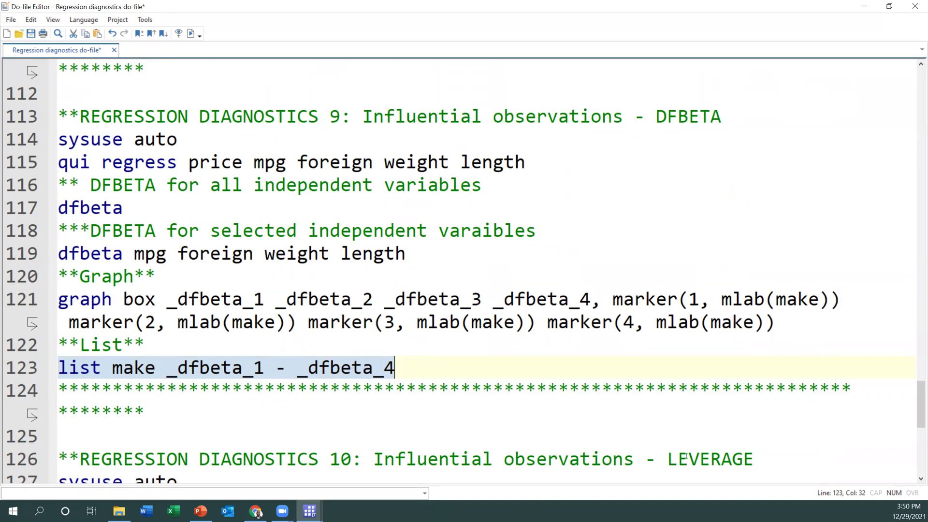
pyautogui.hotkey('ctrl', 'd')
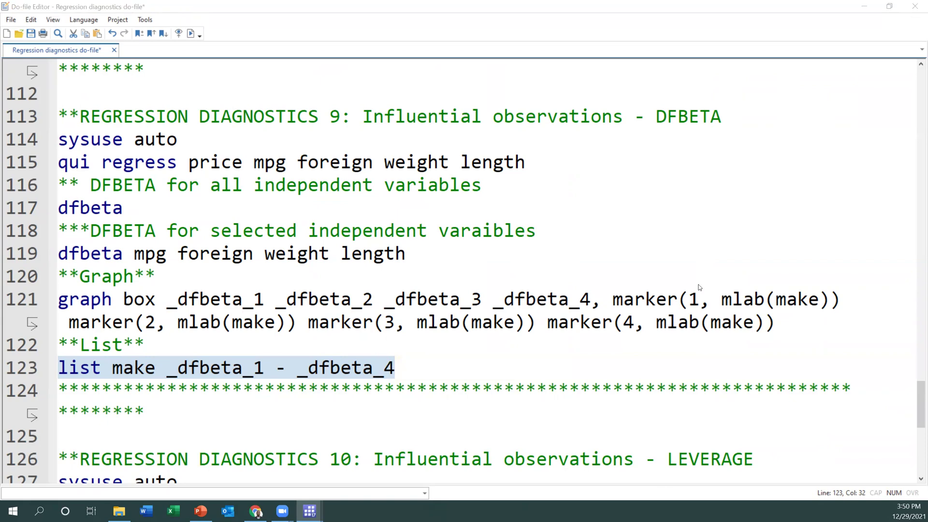